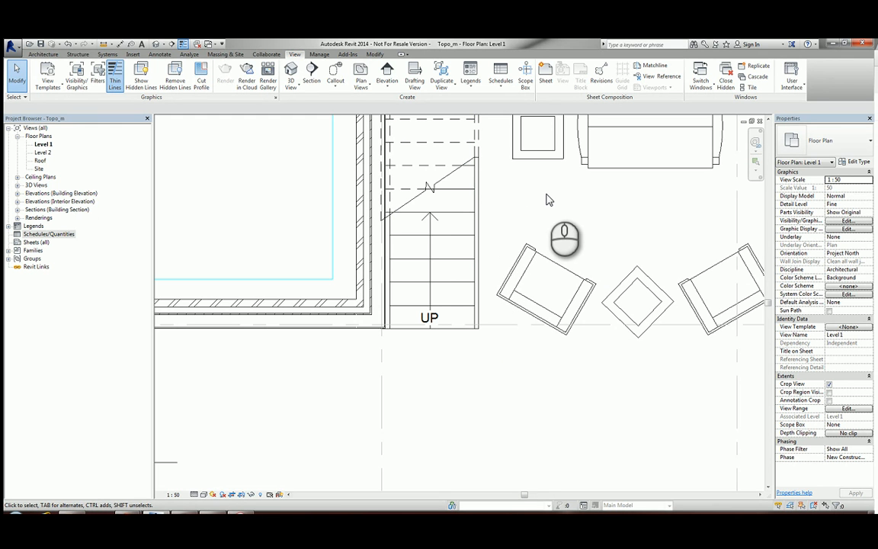
Edit the sketch of the stair and shorten the lower flight's right boundary line by one tread, ending it at the second riser
left_click(451, 217)
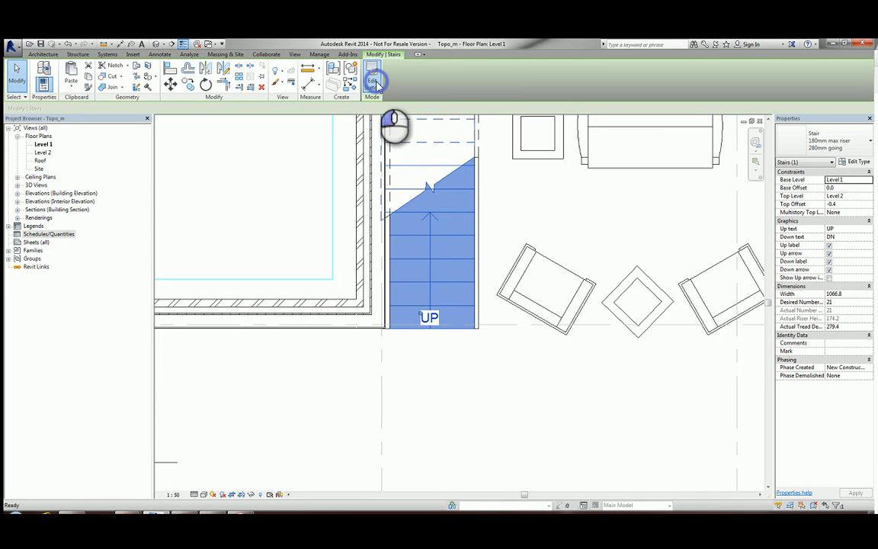
left_click(373, 81)
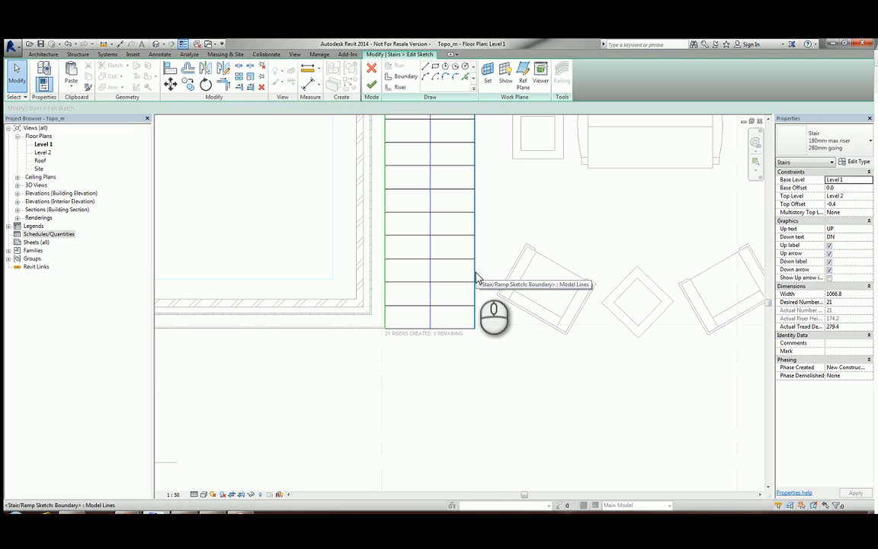
left_click(473, 314)
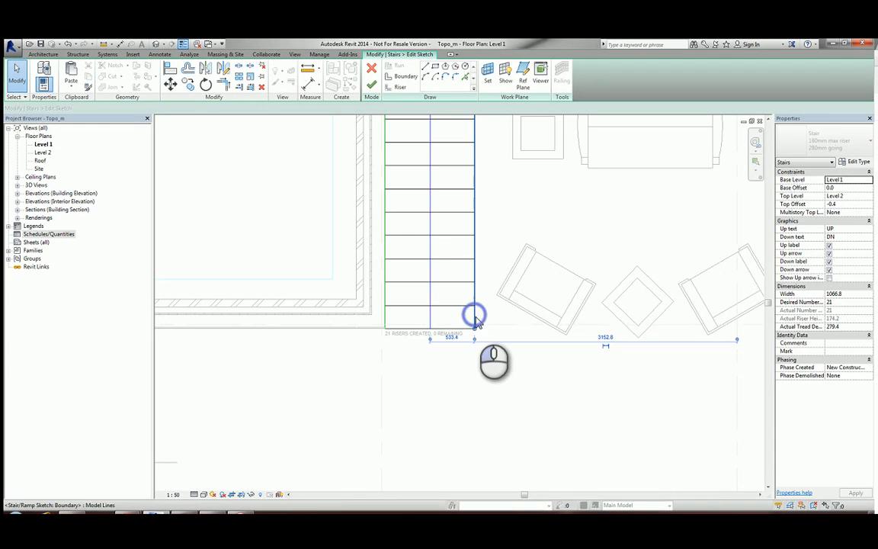
left_click_drag(474, 328, 474, 307)
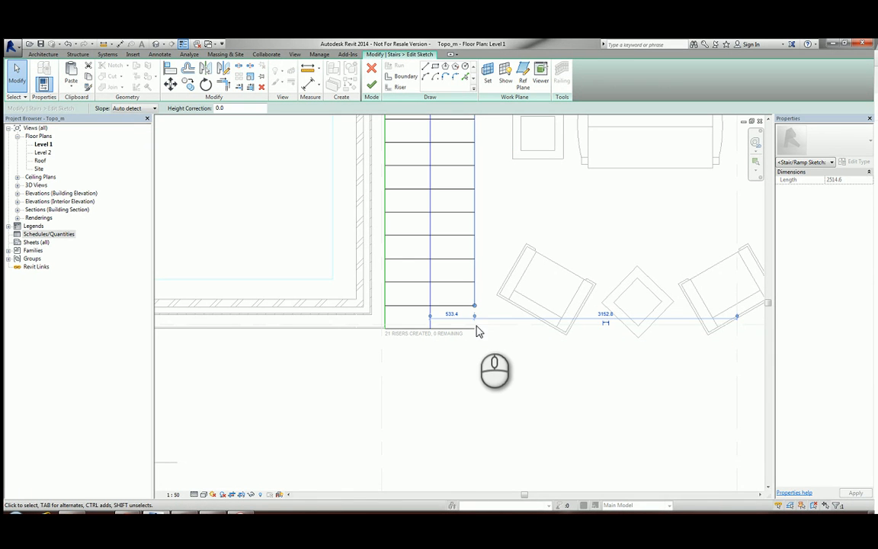
left_click(493, 365)
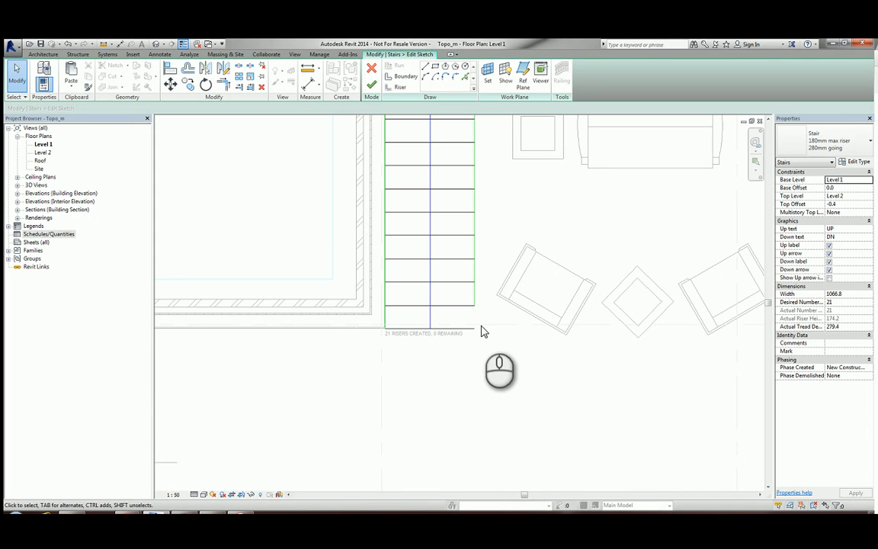
Draw a semicircular riser arc joining the bottom riser's right end to the shortened boundary's endpoint, and finish the stair sketch
left_click(400, 87)
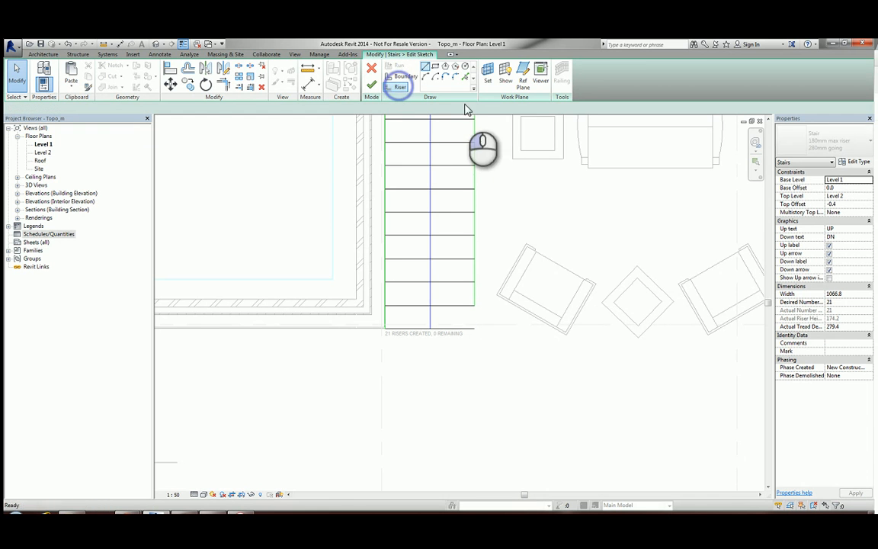
left_click(425, 78)
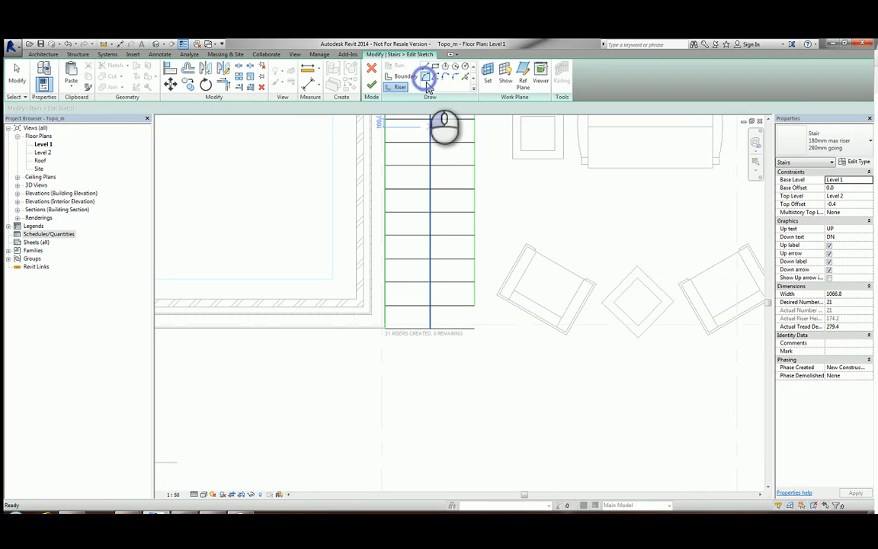
left_click(472, 330)
left_click(475, 305)
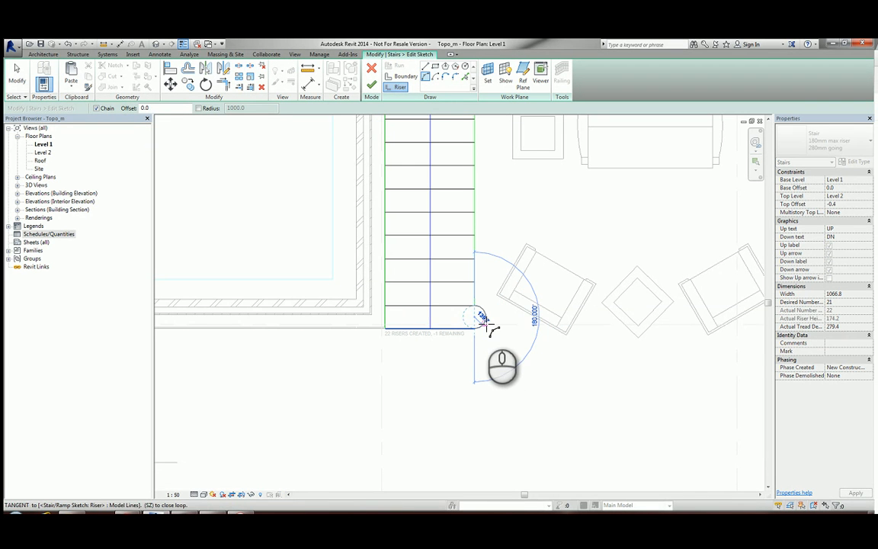
left_click(484, 320)
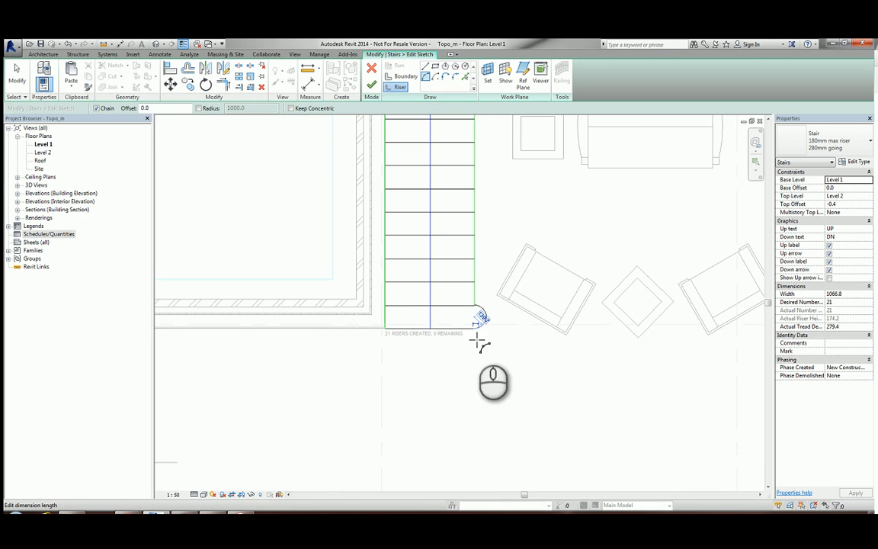
left_click(372, 86)
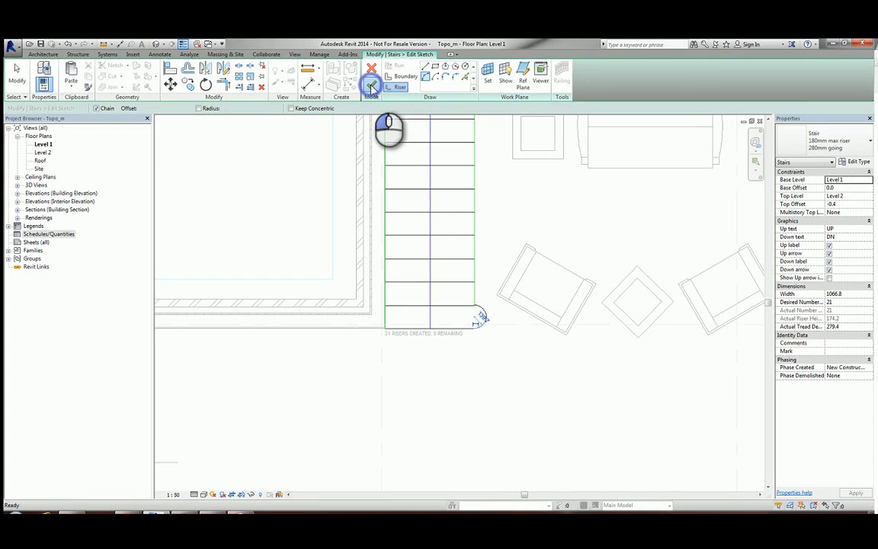
left_click(444, 404)
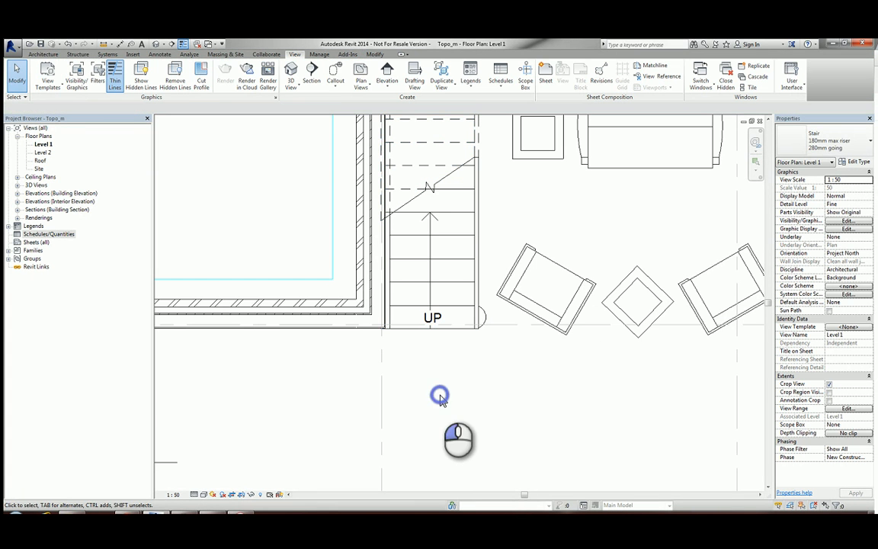
Edit the path of the railing on the lower flight's right side, pulling its bottom end up to the second riser
left_click(480, 240)
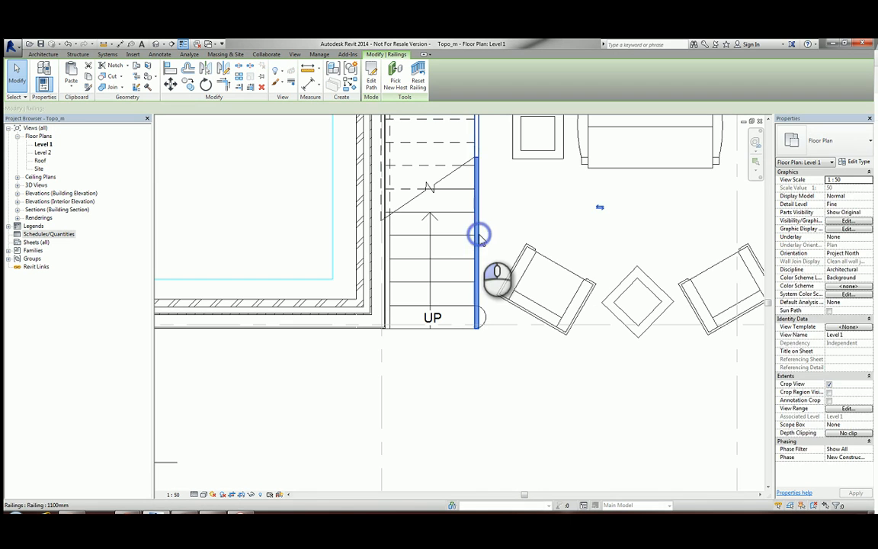
left_click(373, 89)
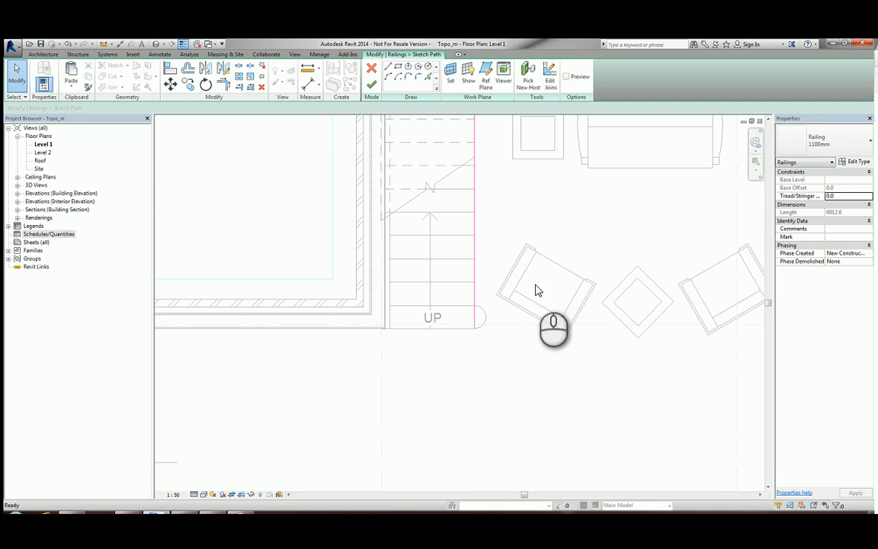
left_click_drag(478, 319, 474, 328)
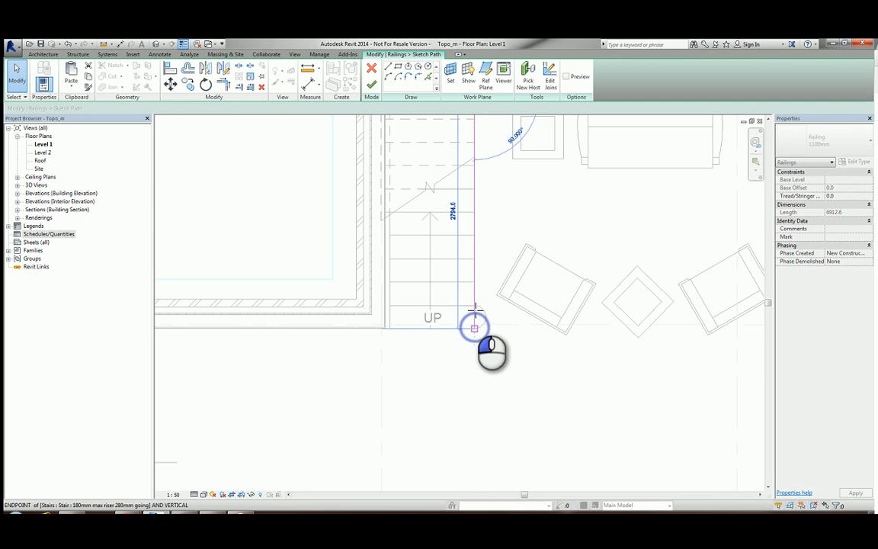
left_click(372, 83)
left_click(496, 415)
Create a perspective camera view from the lobby aimed past the stair toward the building's upper-left corner, and inspect the rounded bottom tread
scroll(503, 385, "down", 2)
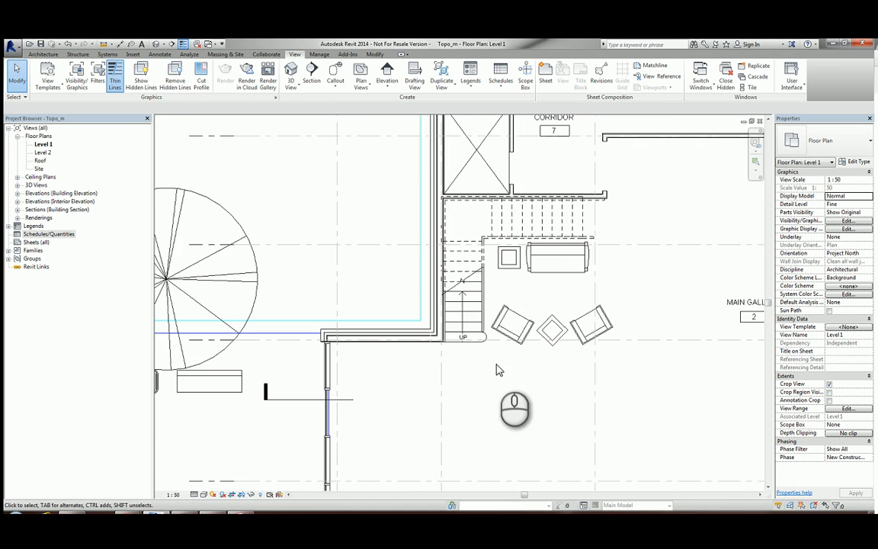
middle_click_drag(496, 369, 377, 286)
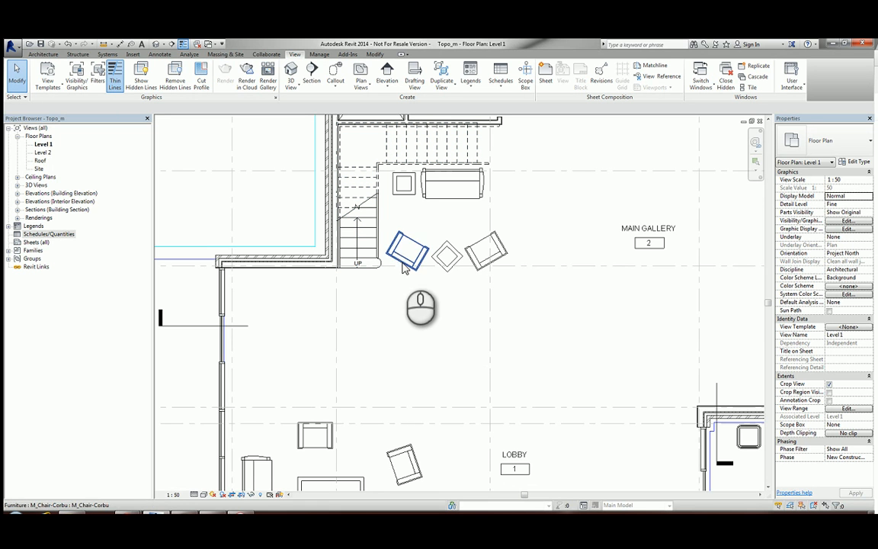
left_click(291, 81)
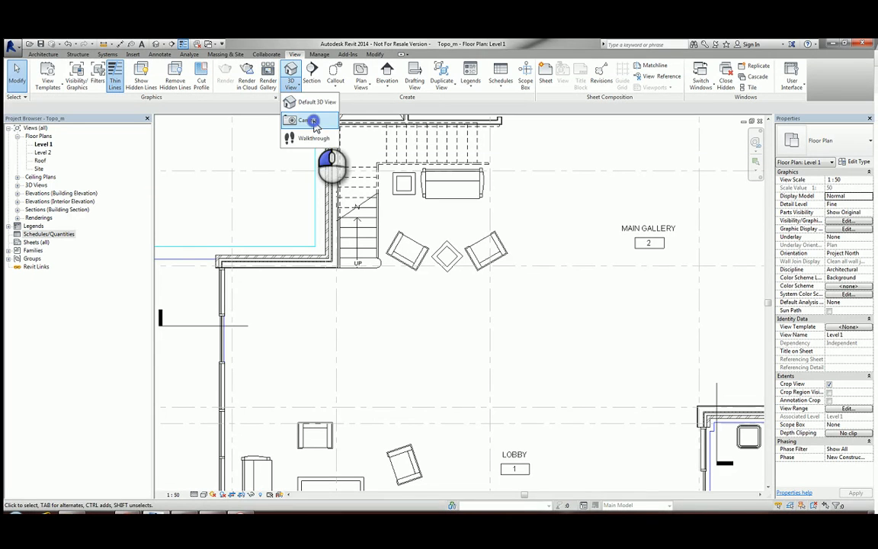
left_click(308, 120)
left_click(484, 429)
scroll(484, 427, "down", 5)
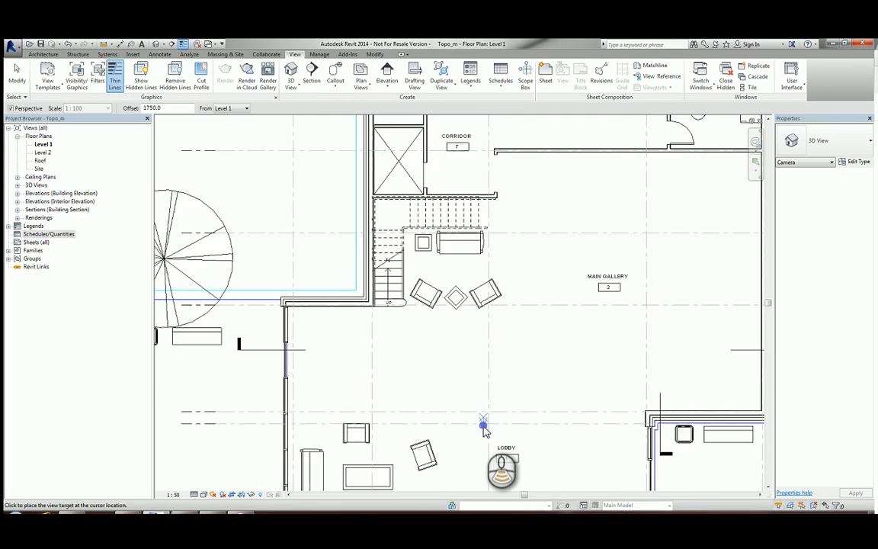
left_click(410, 146)
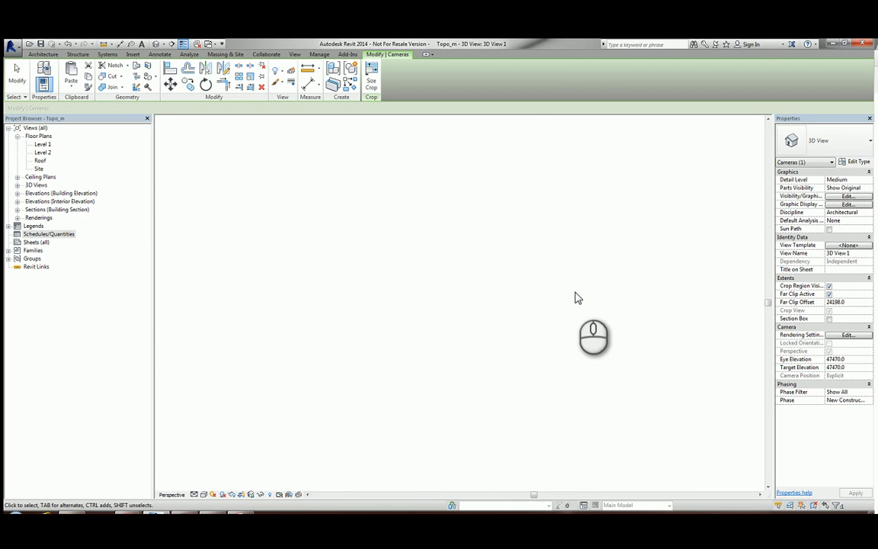
middle_click_drag(473, 337, 528, 259)
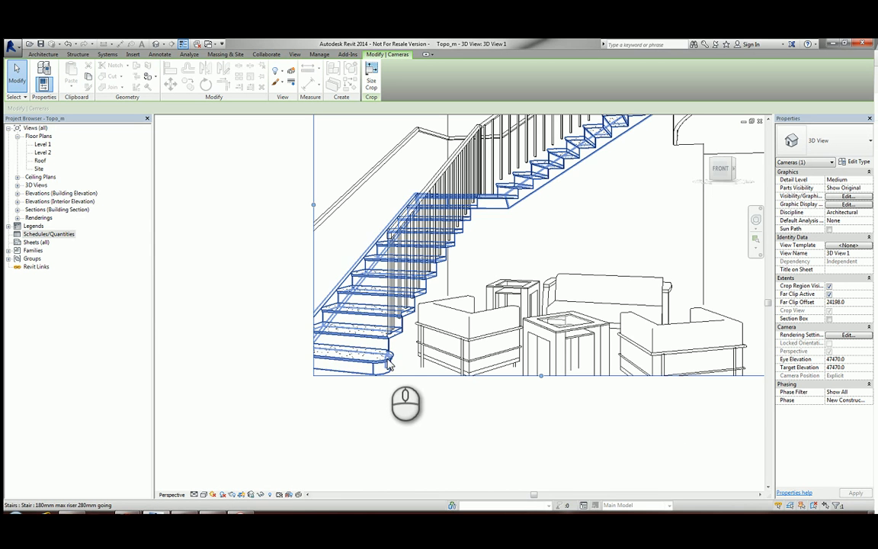
middle_click_drag(516, 243, 441, 335)
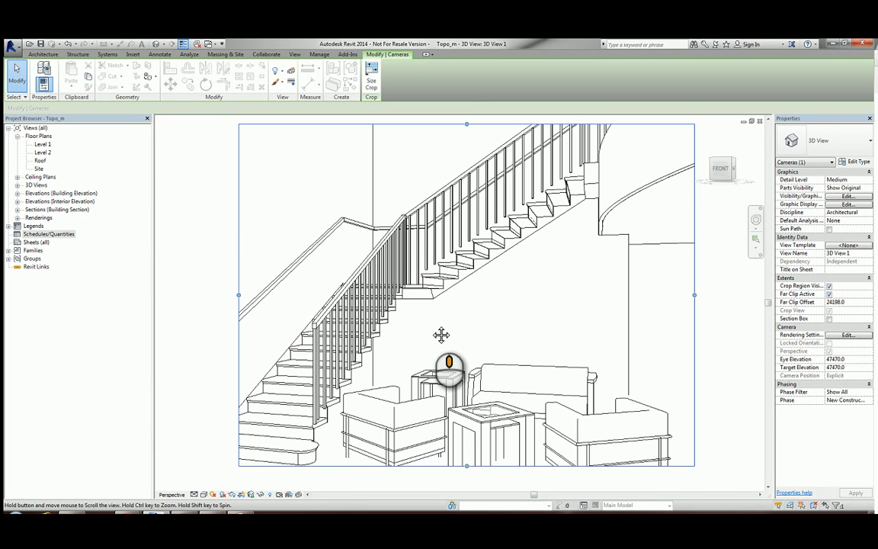
Return to the Level 1 floor plan, clear the camera selection and select the stair with the rounded bottom tread
double_click(42, 144)
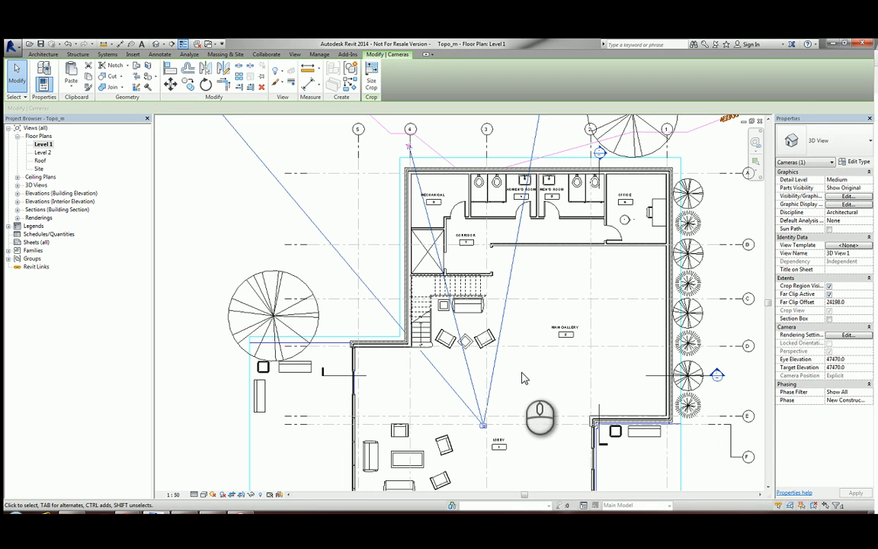
left_click(523, 378)
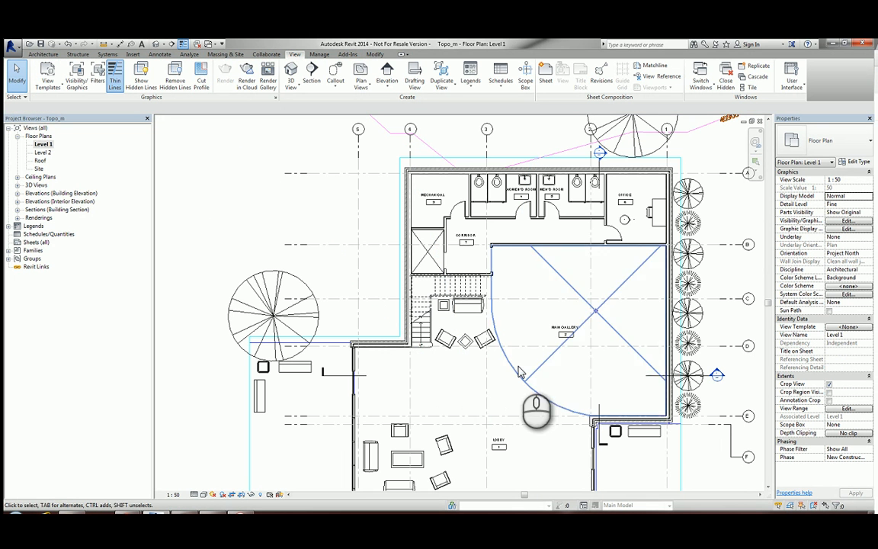
middle_click_drag(521, 381, 447, 336)
scroll(447, 335, "up", 3)
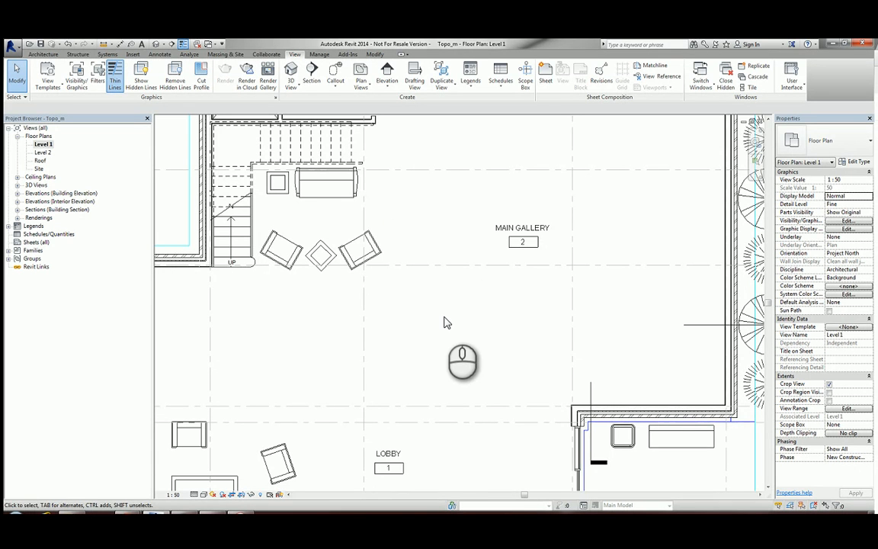
left_click(232, 191)
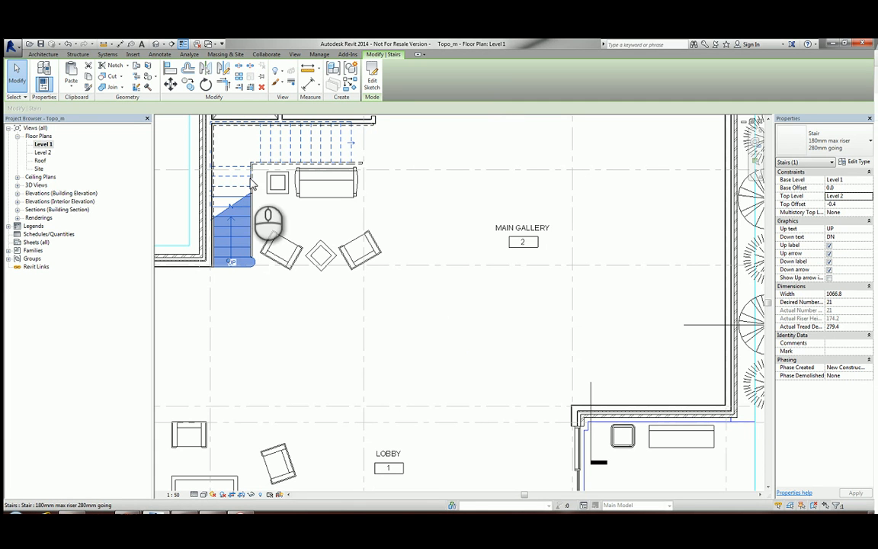
Model a straight component stair of 20 risers and 1000 mm run width, running upward in plan beside the main gallery label
left_click(345, 84)
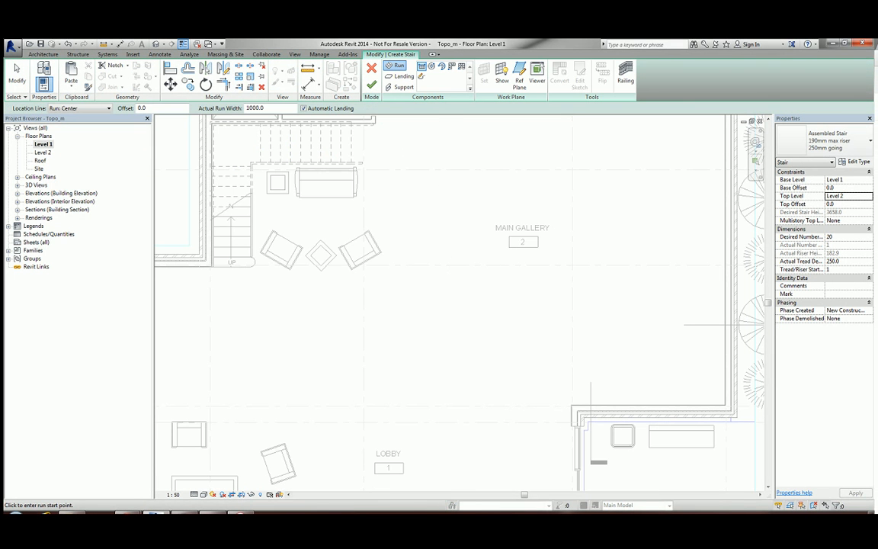
left_click(433, 348)
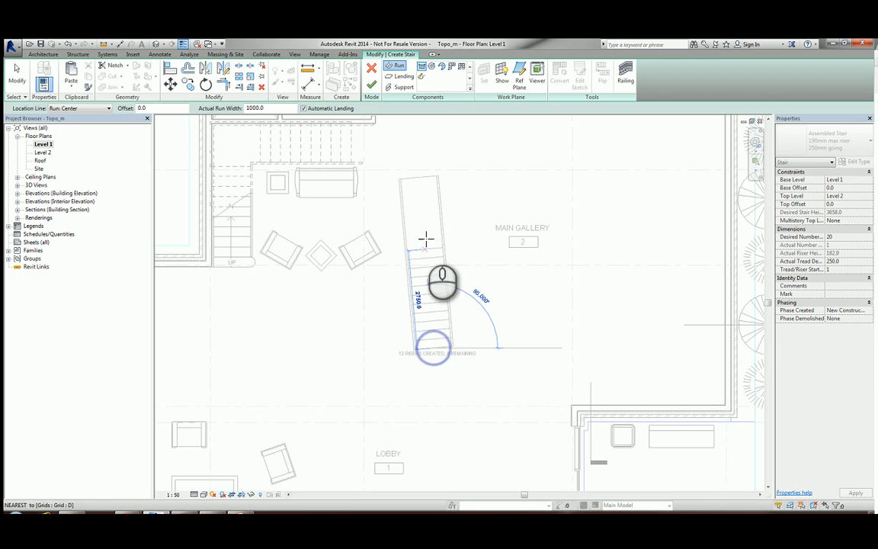
left_click(432, 147)
key("Escape")
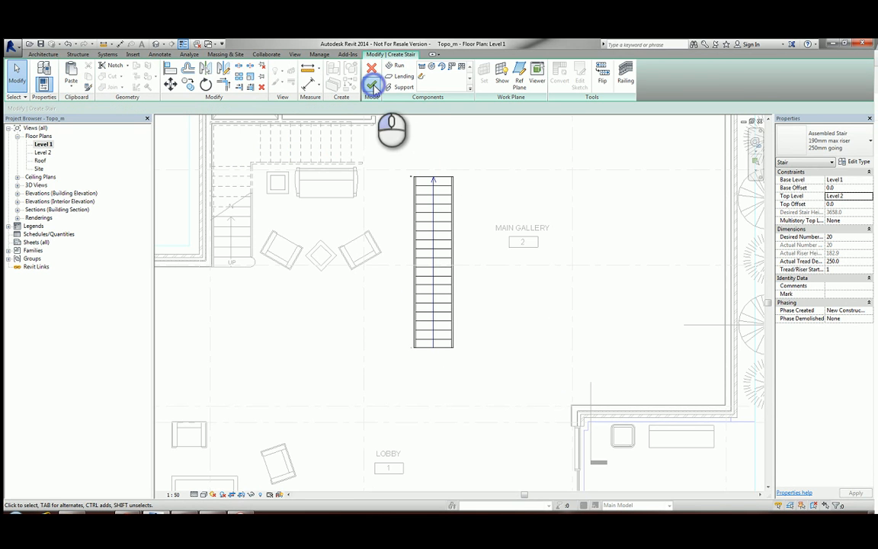
left_click(372, 85)
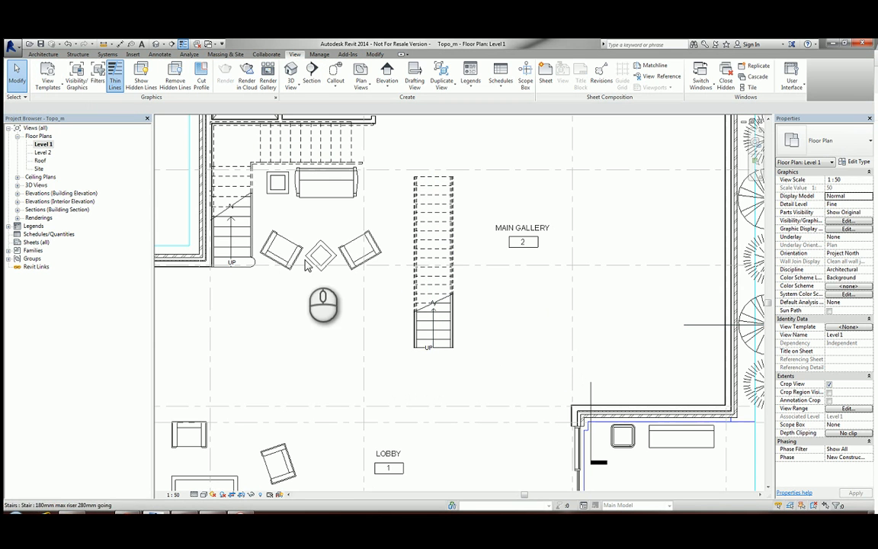
left_click(492, 320)
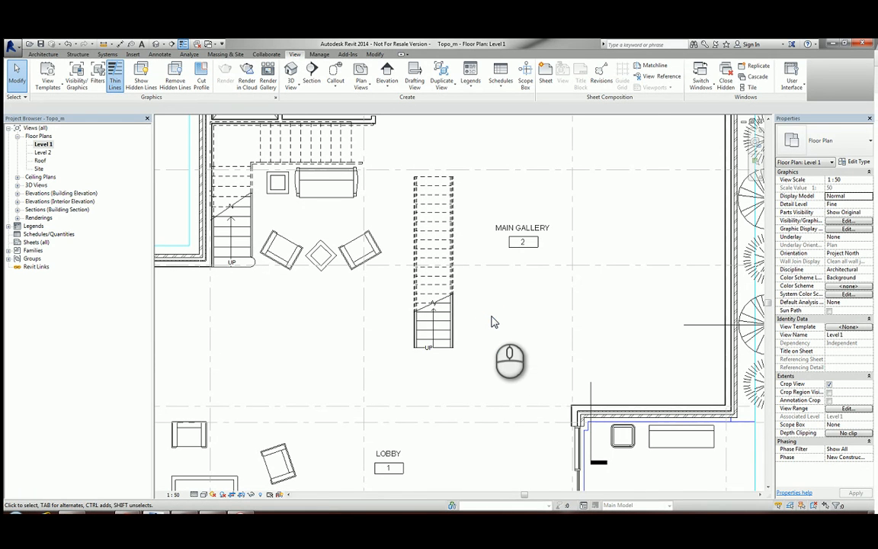
Open the component stair near the main gallery label for editing and convert its run to a custom sketch-based component
left_click(440, 303)
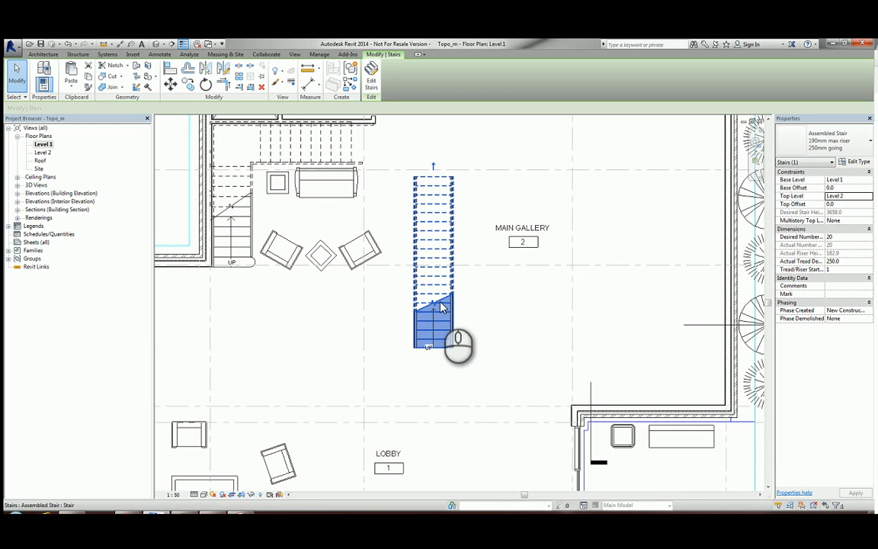
left_click(371, 84)
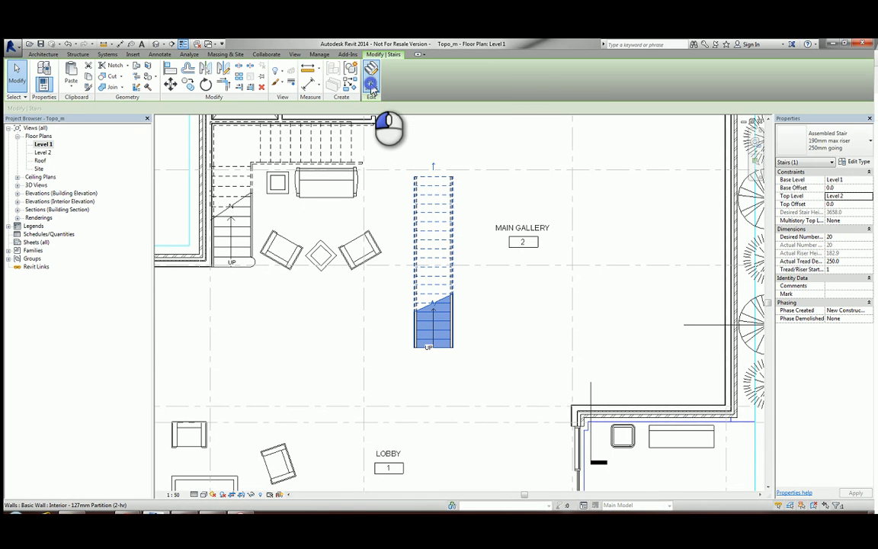
scroll(450, 386, "up", 2)
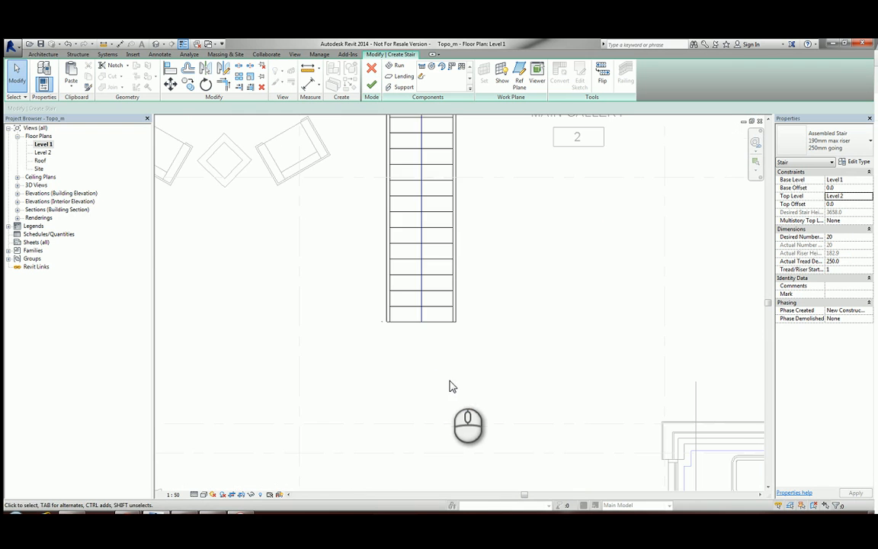
left_click(438, 321)
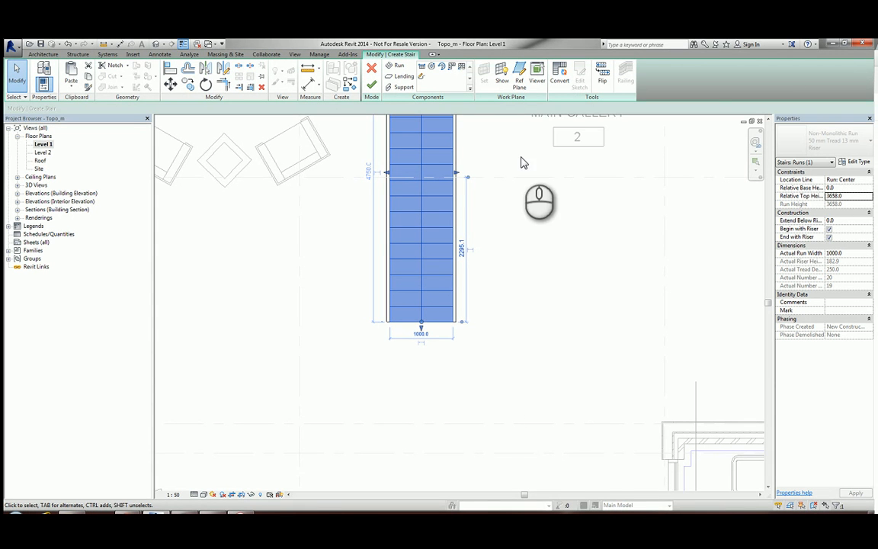
left_click(559, 84)
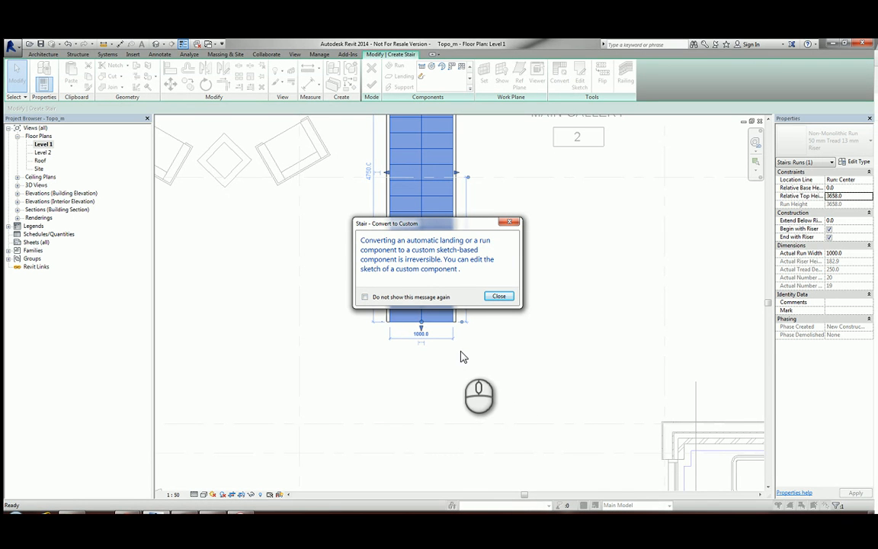
left_click(501, 296)
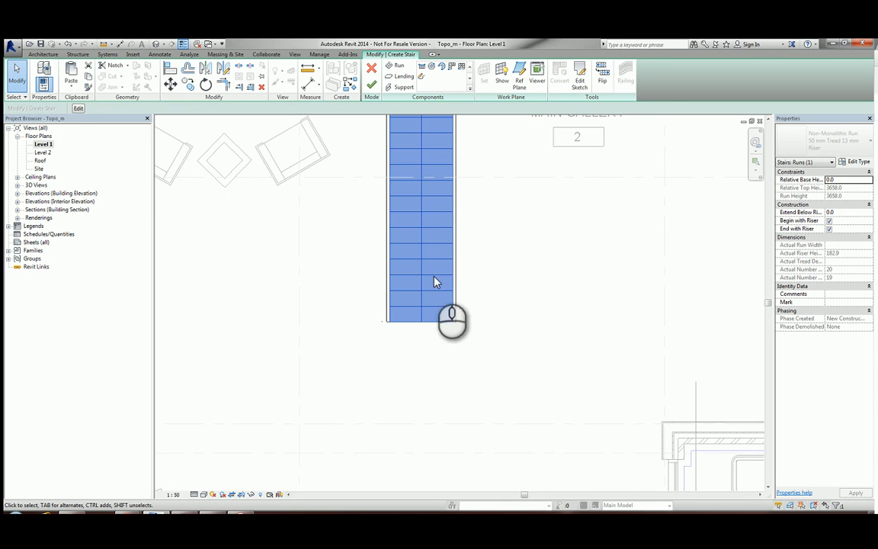
Edit the converted run's sketch, shortening the right boundary line so its lower end meets the second riser
left_click(577, 84)
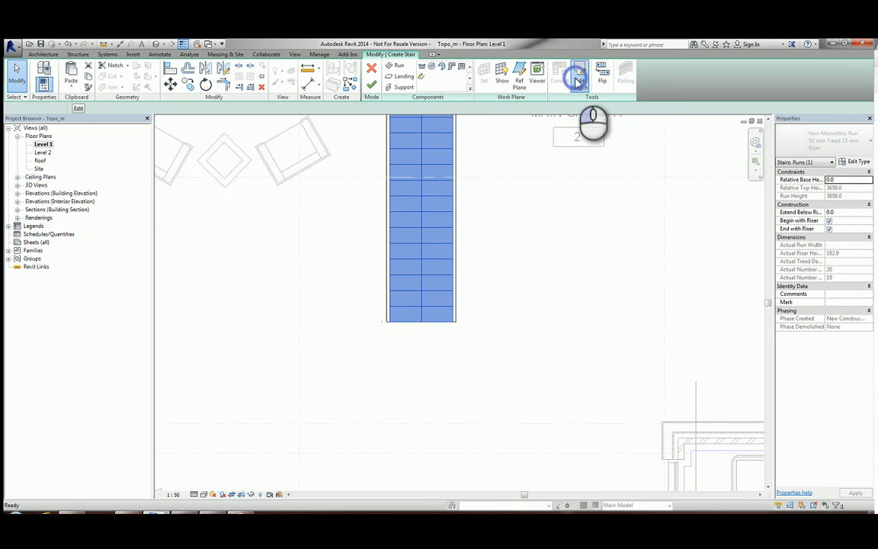
scroll(454, 300, "up", 2)
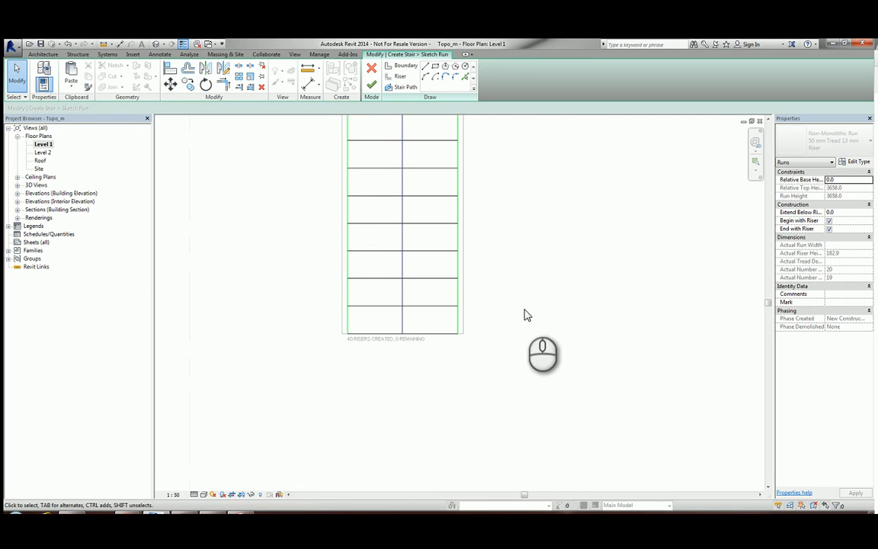
left_click(458, 319)
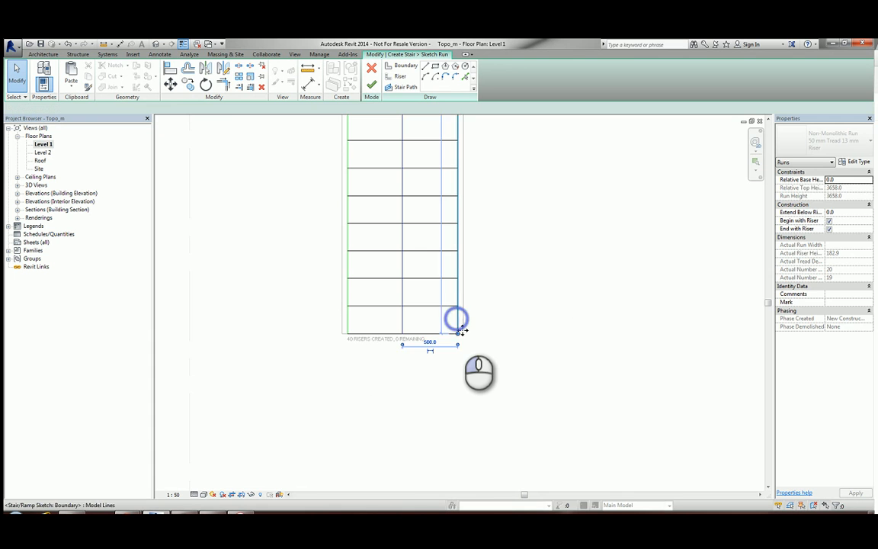
left_click_drag(458, 334, 457, 309)
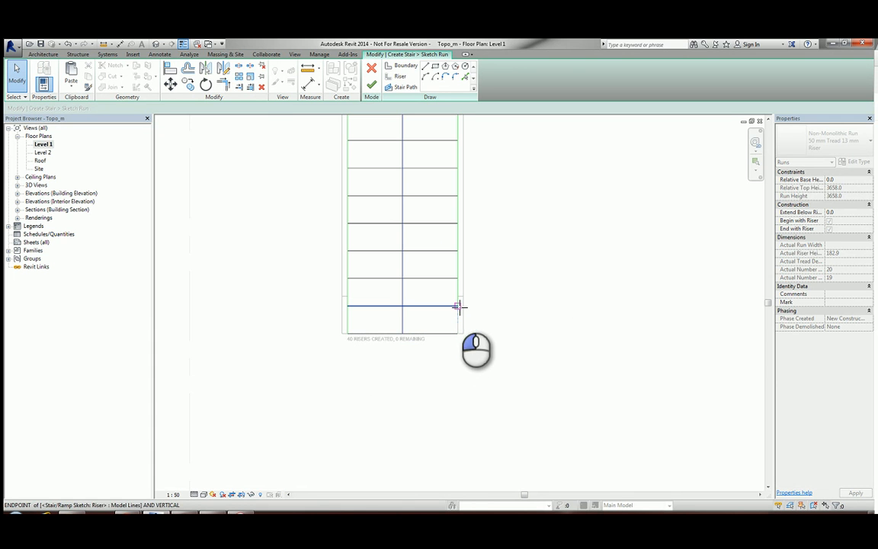
left_click(429, 78)
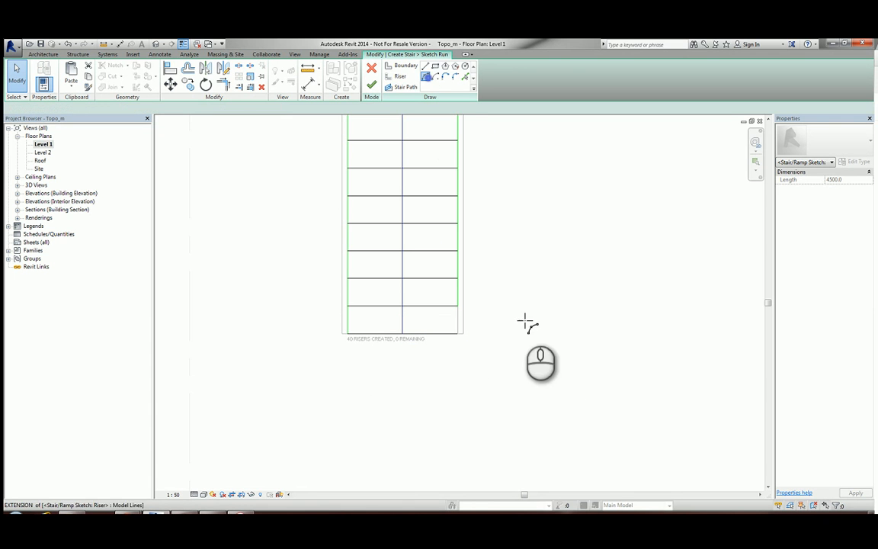
left_click(396, 79)
left_click(458, 333)
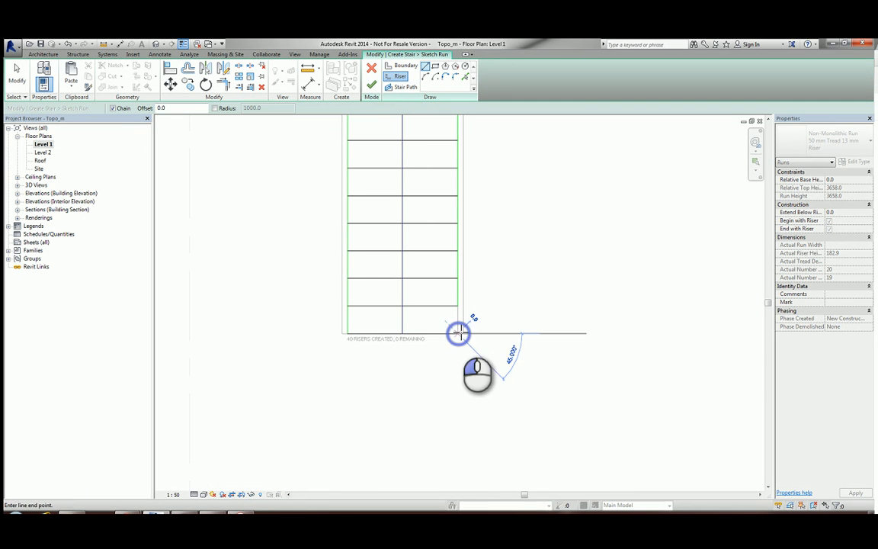
left_click(458, 306)
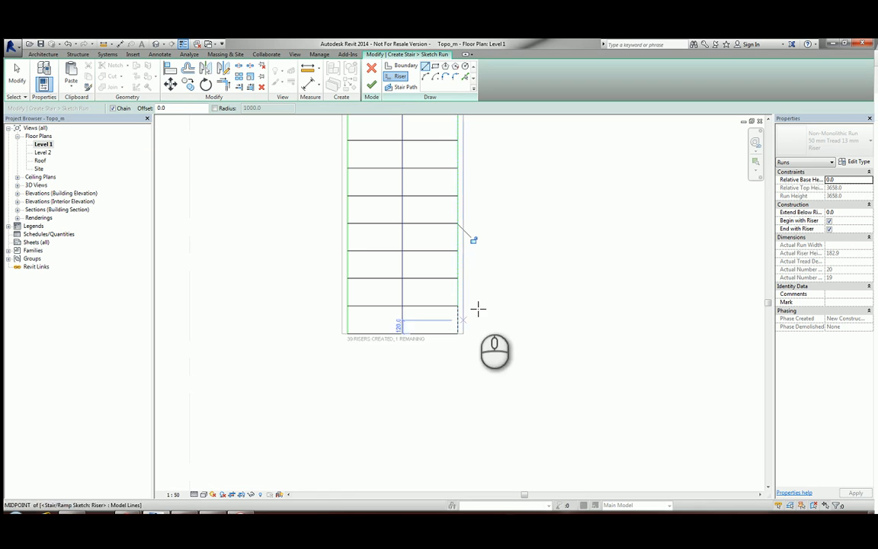
left_click(16, 73)
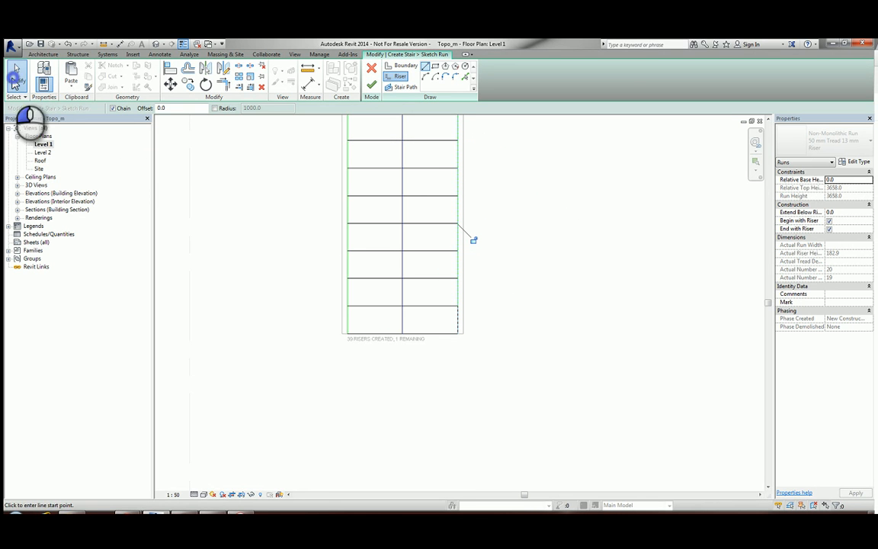
left_click(261, 86)
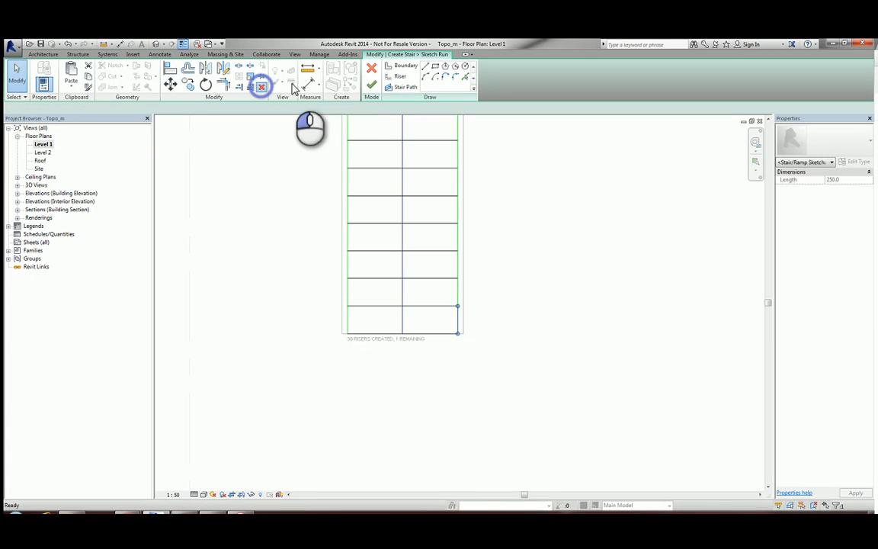
Sketch a riser arc of 125 mm radius from the bottom riser's right end to the shortened boundary's end, and finish the run sketch
left_click(402, 77)
left_click(427, 77)
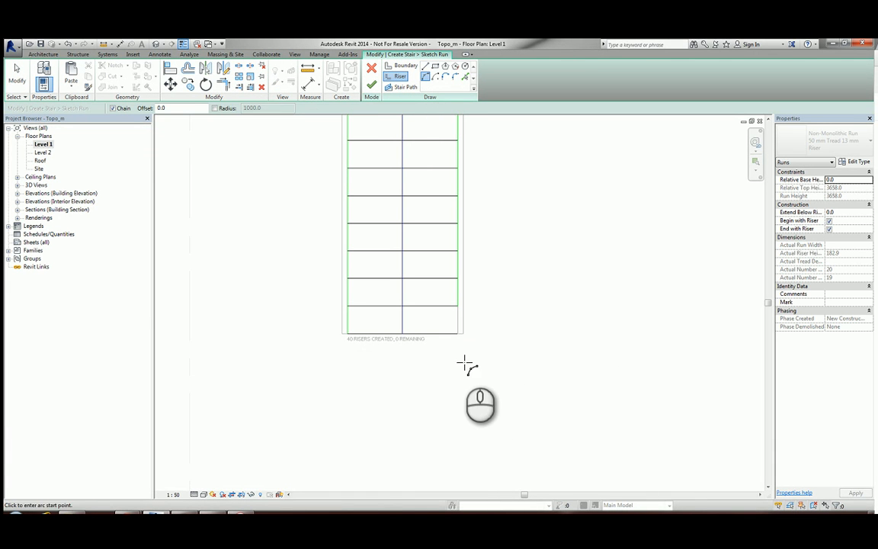
left_click(458, 334)
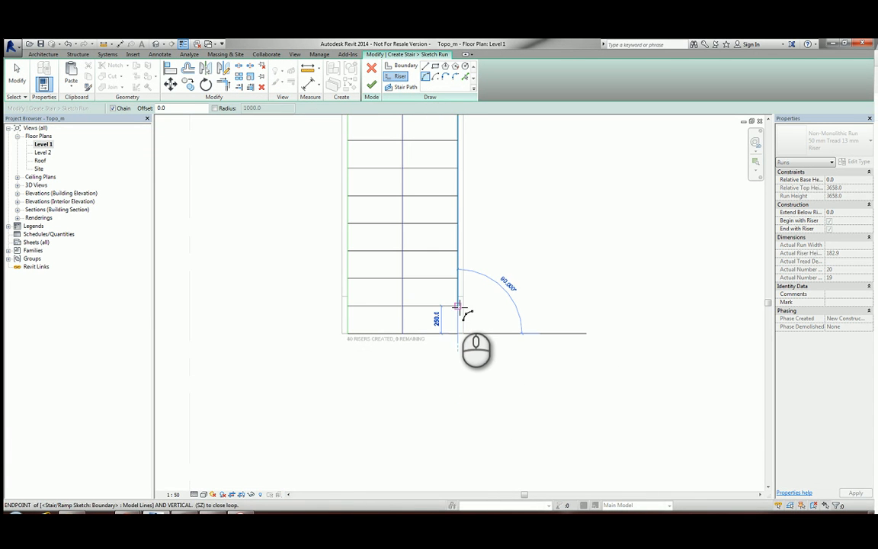
left_click(461, 306)
left_click(473, 324)
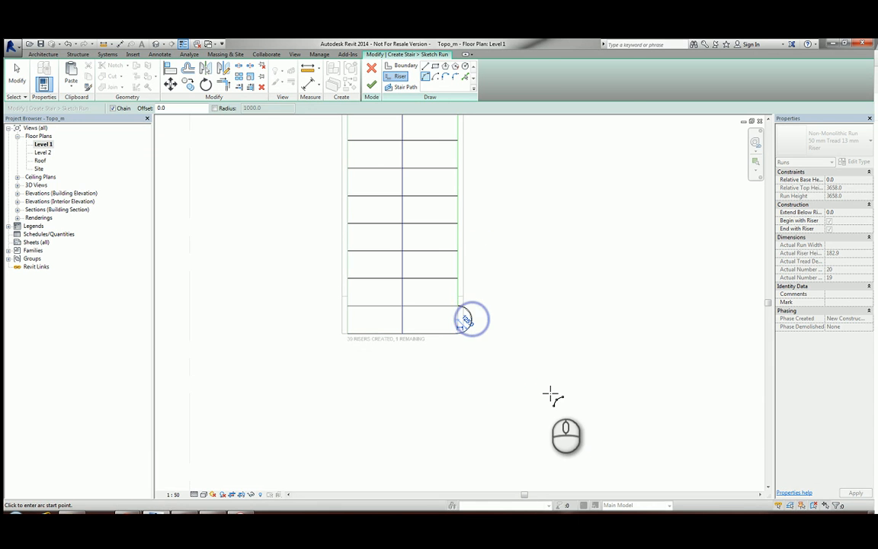
left_click(371, 86)
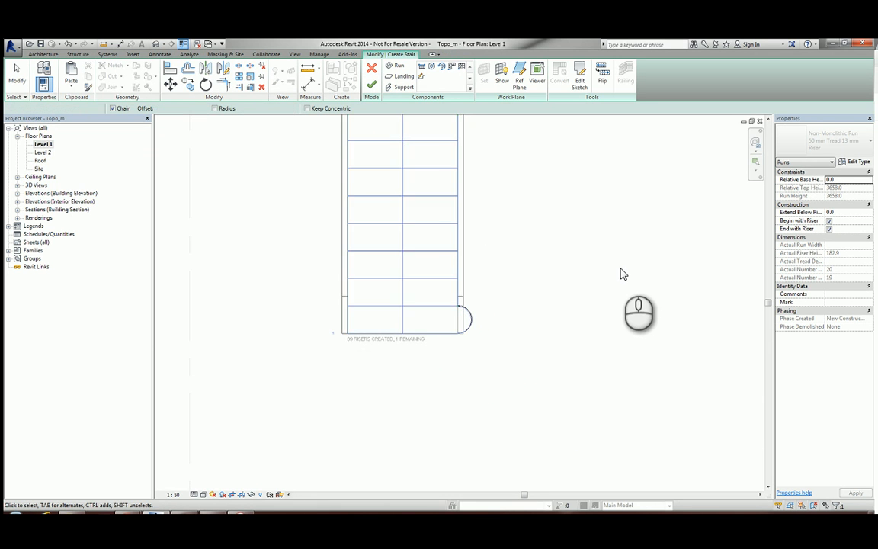
left_click(598, 267)
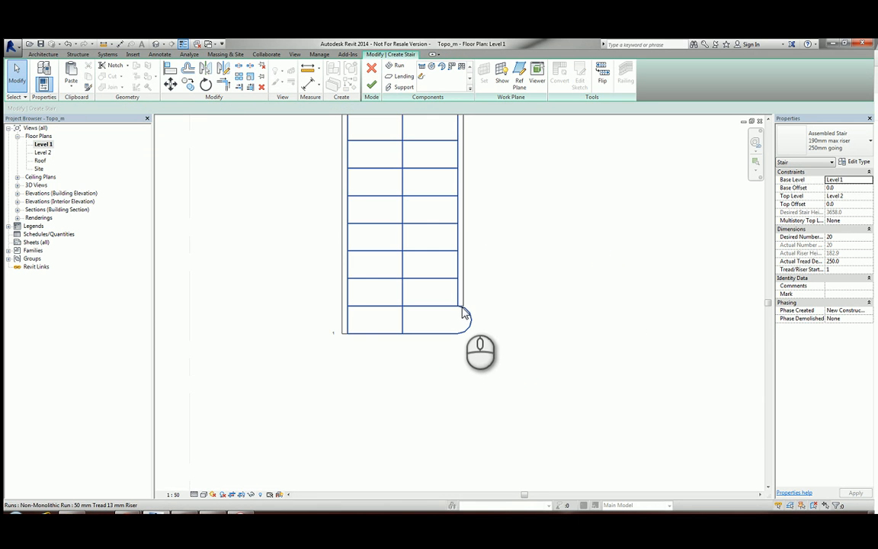
Check the existing perspective view 3D View 1, return to the Level 1 floor plan and finish editing the component stair
scroll(500, 245, "down", 3)
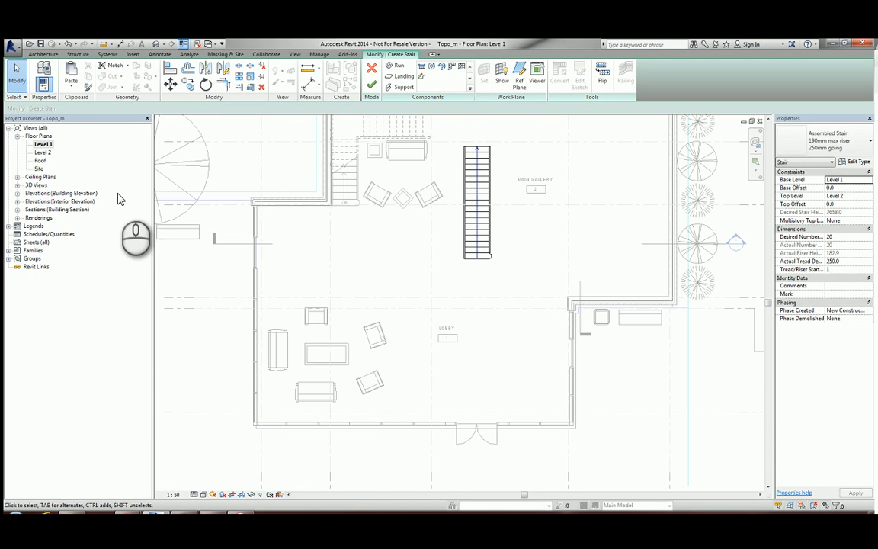
left_click(17, 186)
double_click(45, 192)
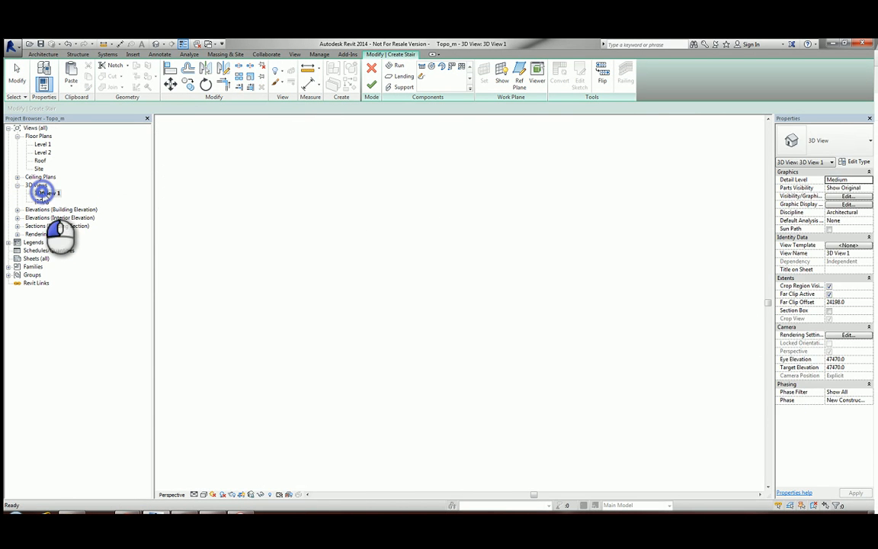
scroll(389, 224, "down", 2)
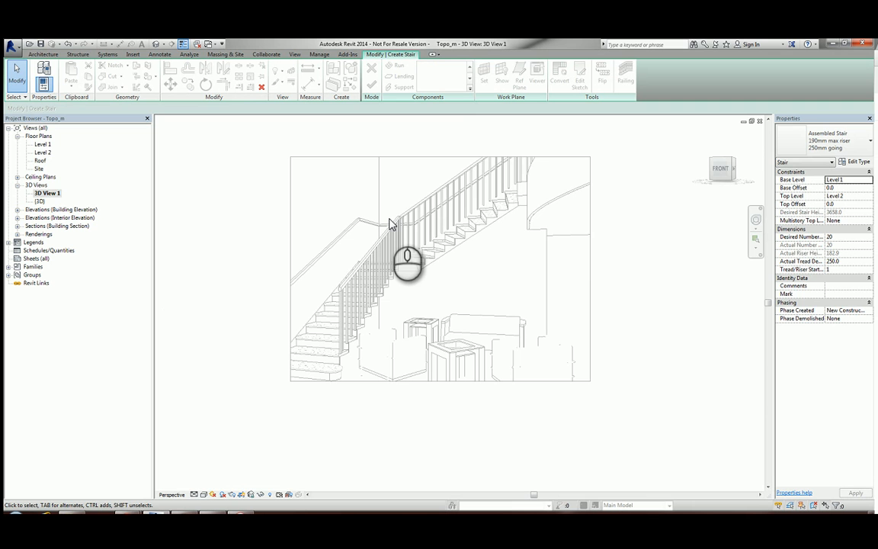
double_click(44, 144)
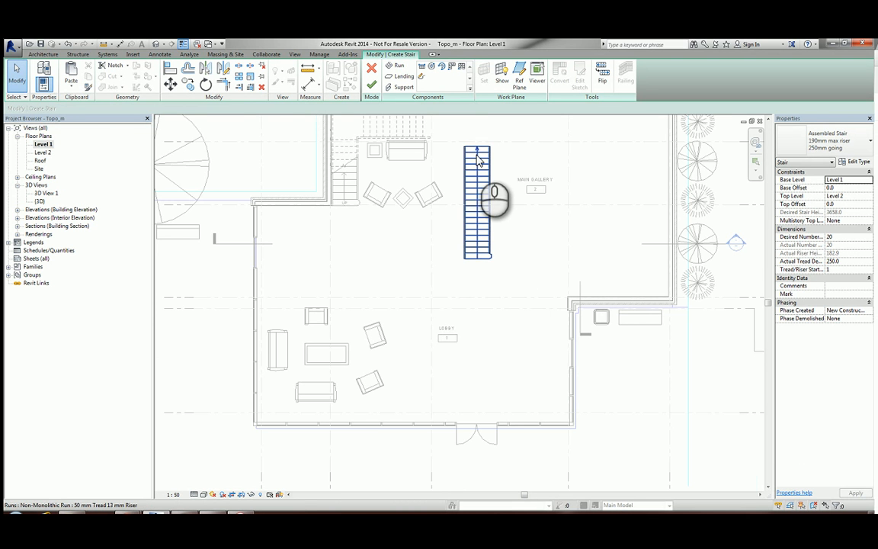
scroll(485, 152, "up", 4)
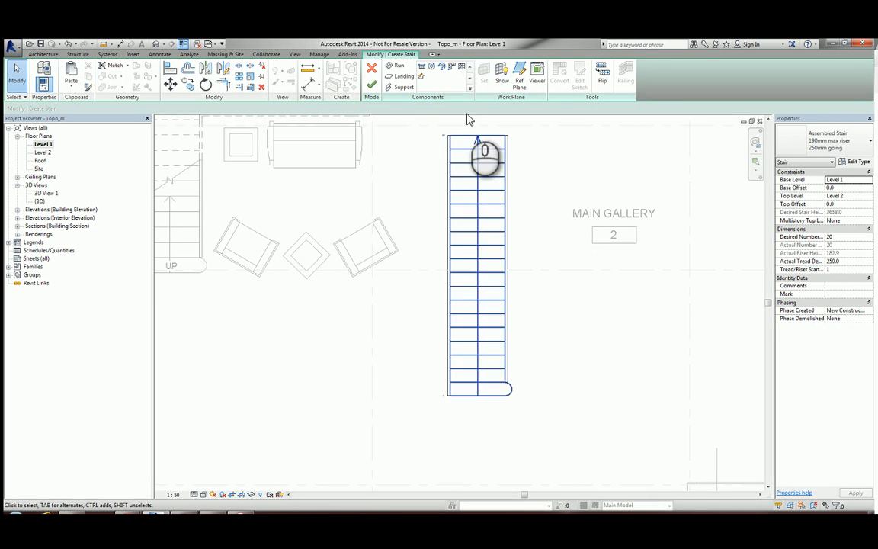
left_click(372, 87)
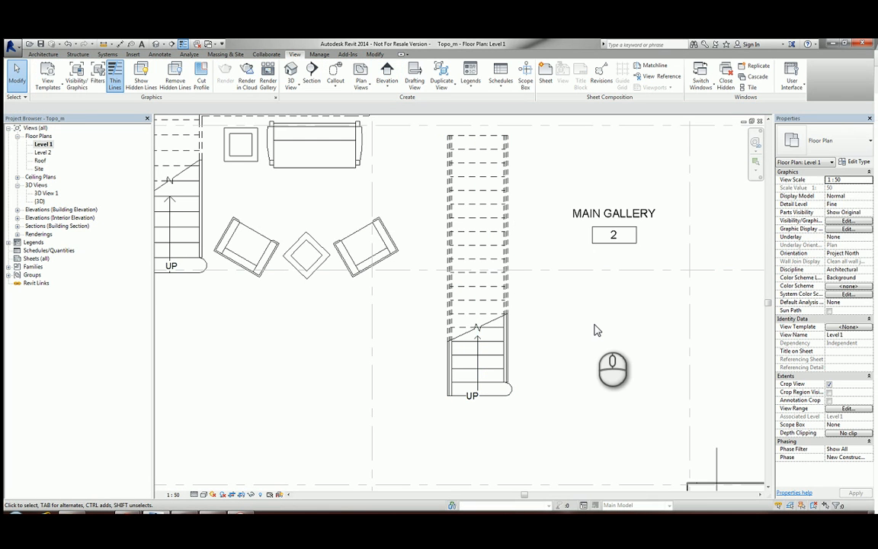
Reopen 3D View 1 and navigate its camera to the foot of the component stair to inspect the rounded bottom tread
double_click(48, 194)
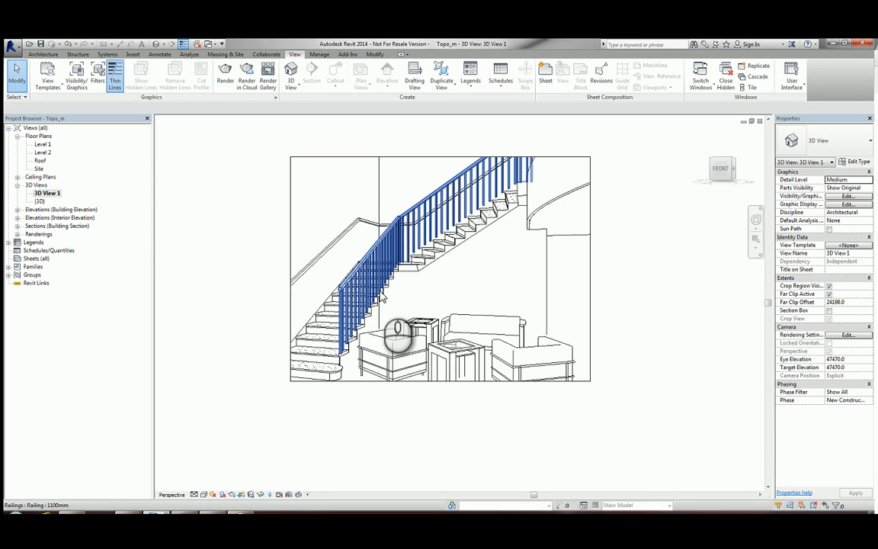
middle_click(603, 252)
left_click(756, 221)
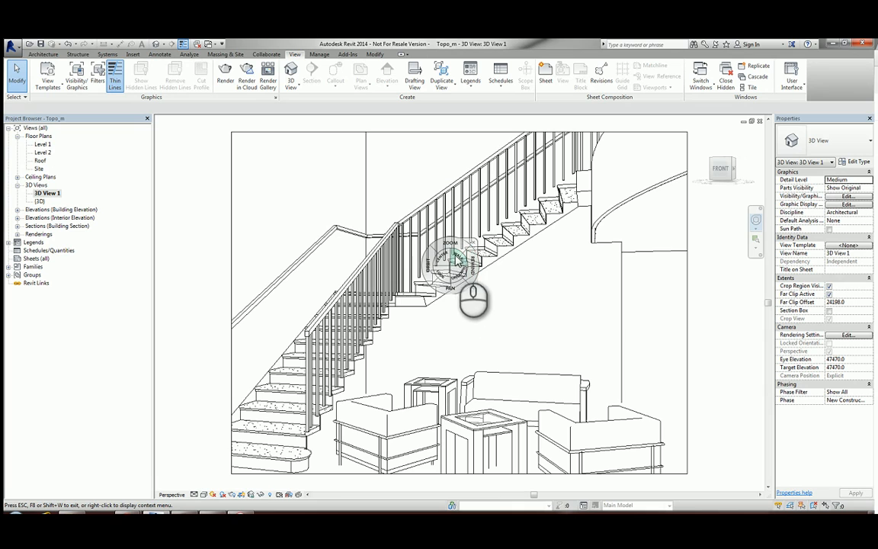
left_click_drag(446, 280, 706, 343)
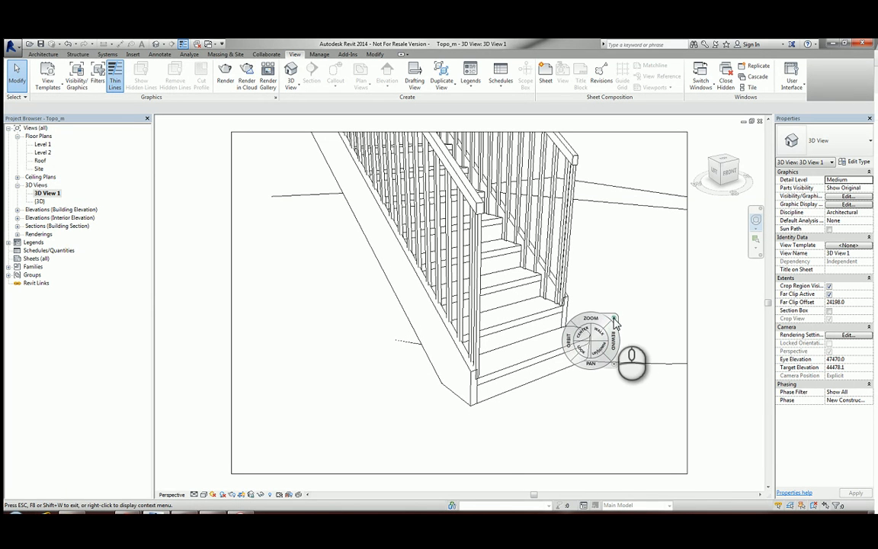
left_click(614, 319)
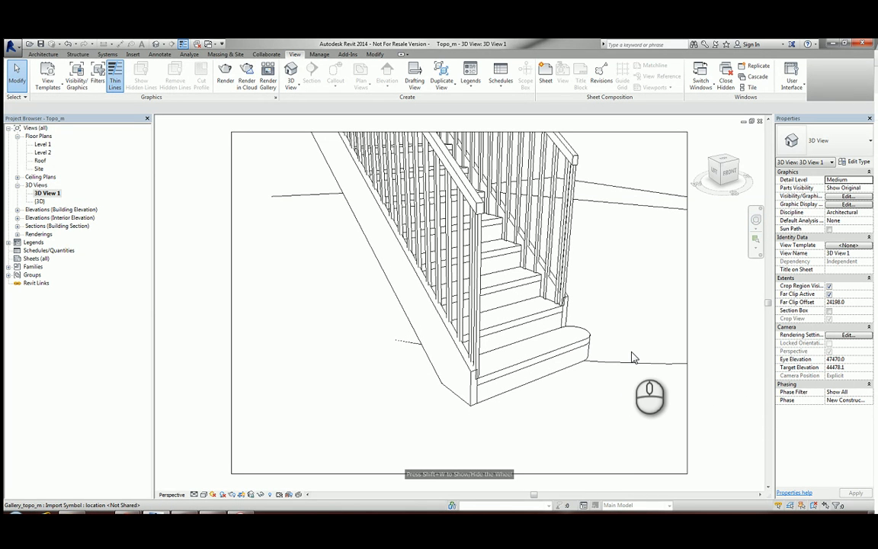